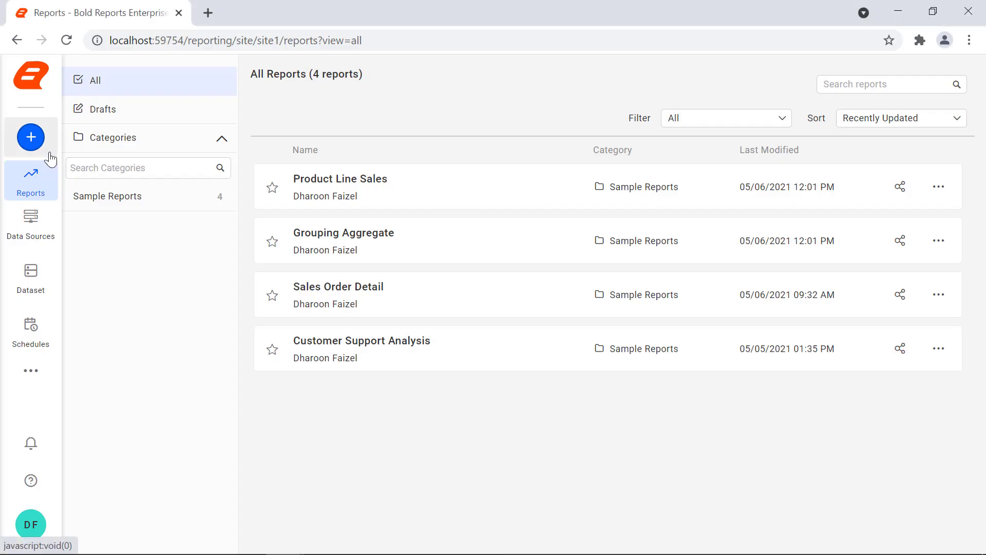
Step: Create a new blank report named 'JSON Data Report' and open it in the designer
click(36, 143)
text(JSON Data Report)
click(526, 382)
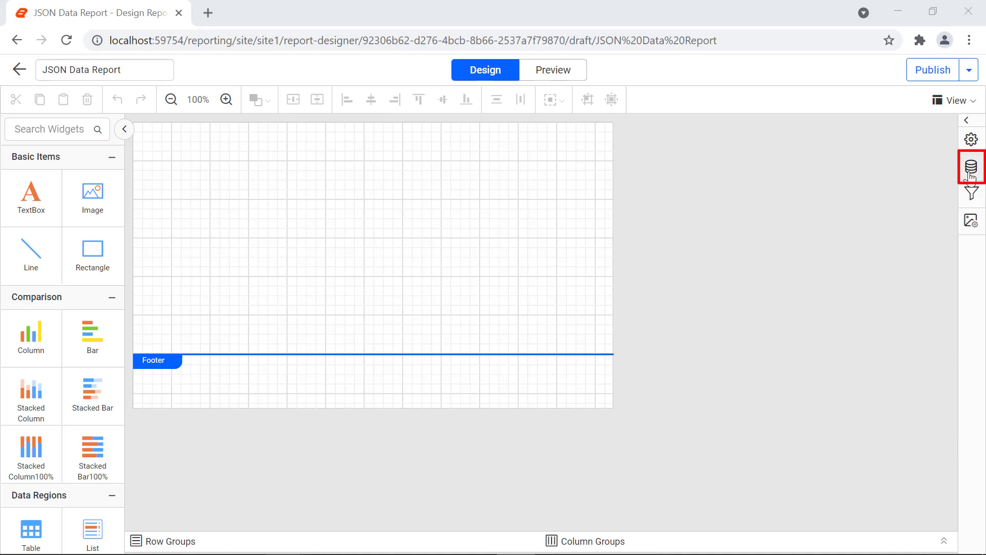
Step: Start a new JSON data source from the Data panel's NEW DATA option
click(971, 173)
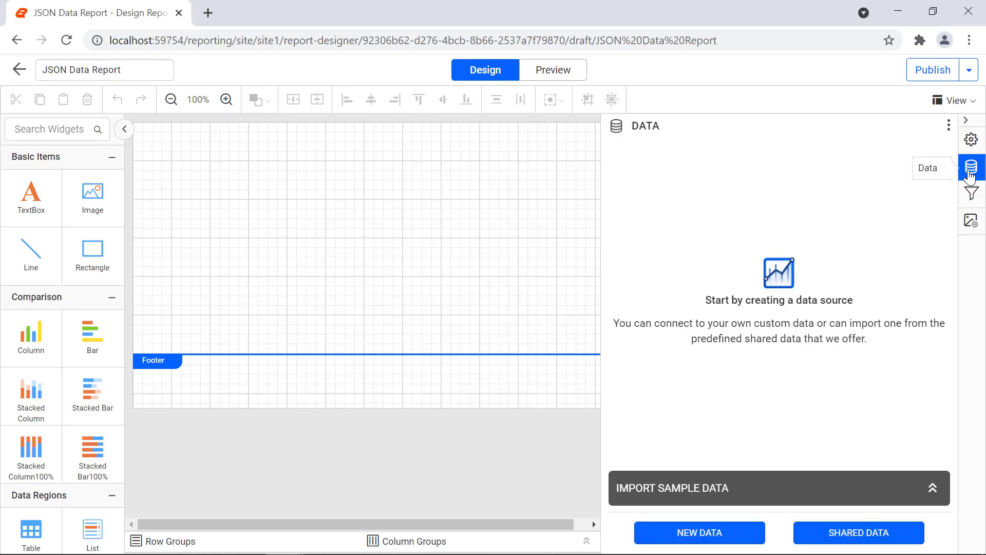
click(751, 534)
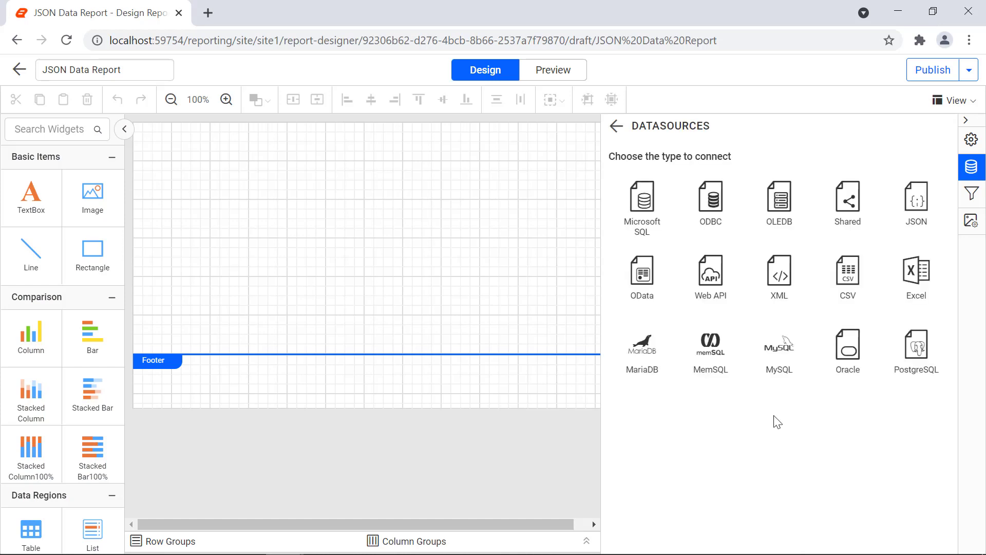
click(905, 216)
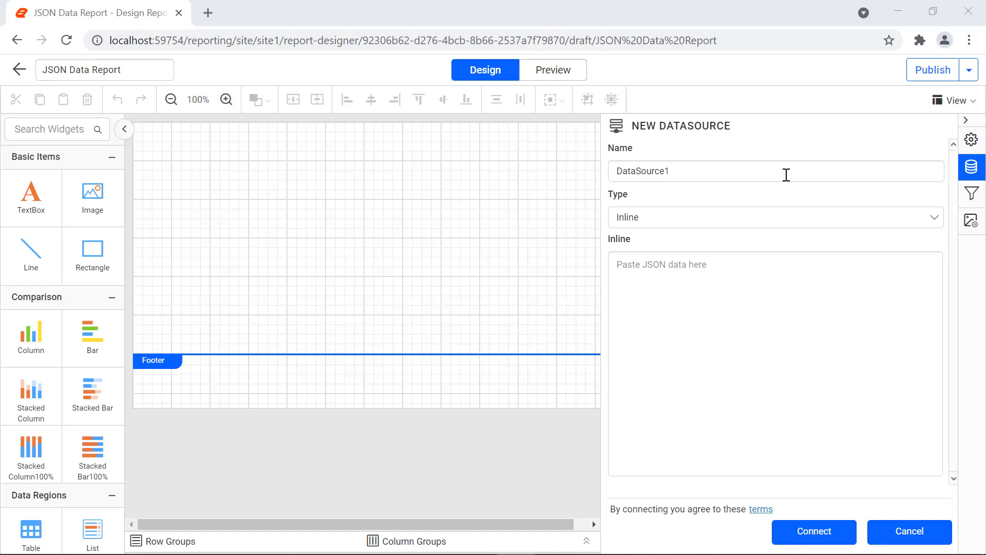
Step: Rename the JSON data source from DataSource1 to ProductDetails
click(786, 173)
double_click(786, 173)
text(ProductDetails)
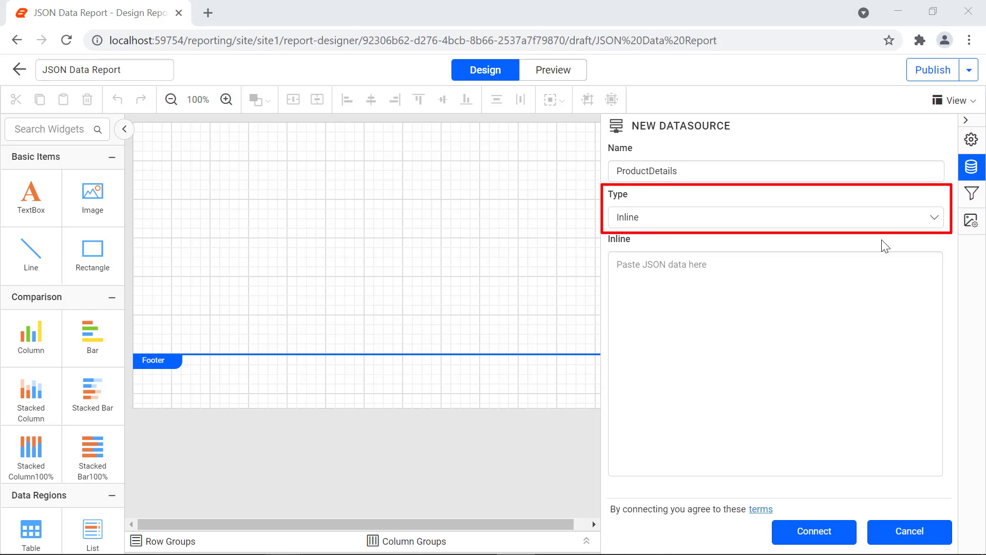
click(926, 224)
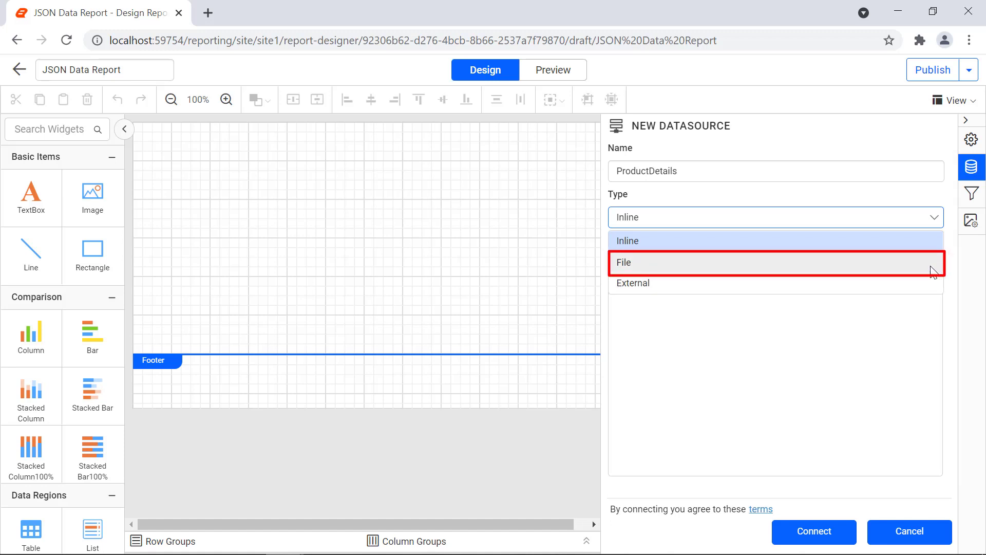
Step: Set the ProductDetails type to File, upload ProductList.json, and connect the source
click(933, 272)
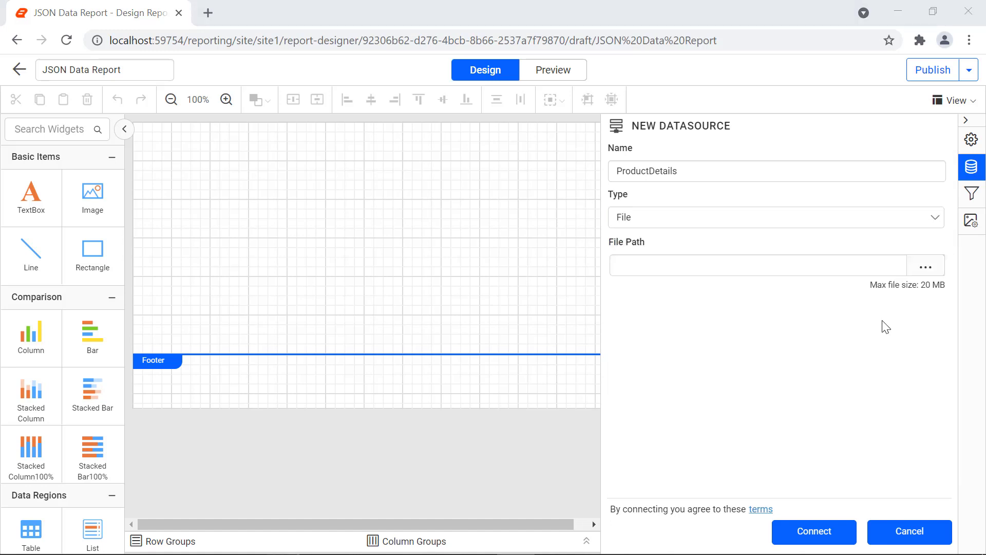
click(926, 267)
click(567, 265)
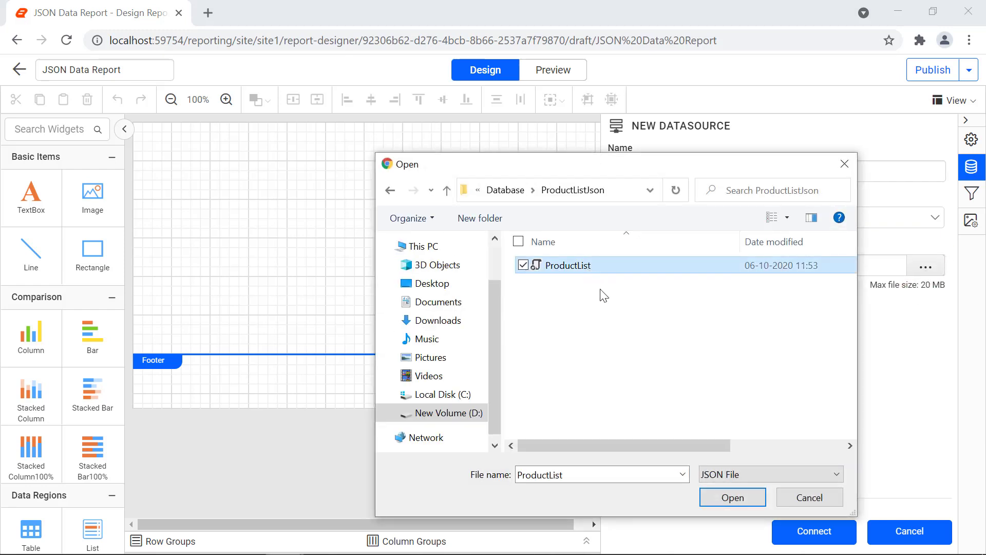
click(733, 497)
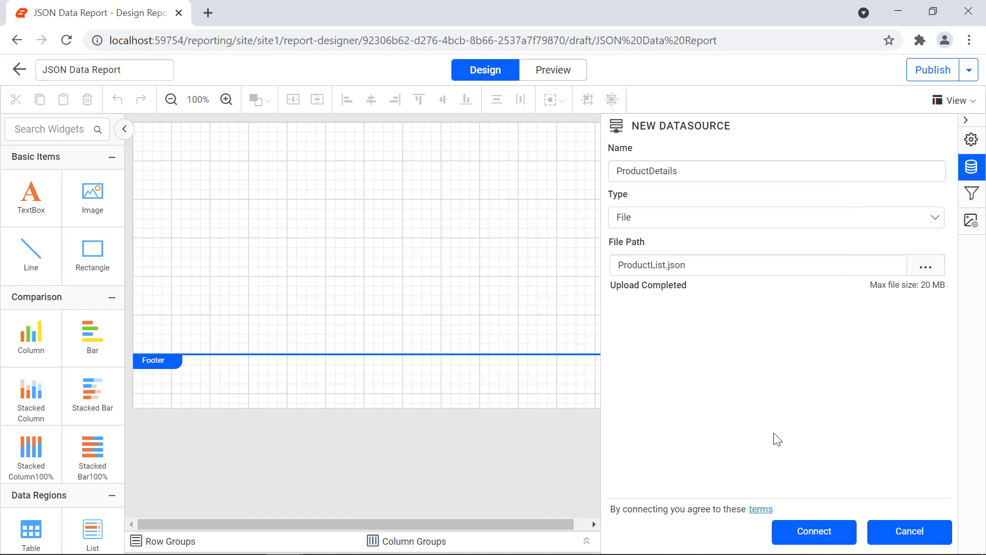
click(818, 532)
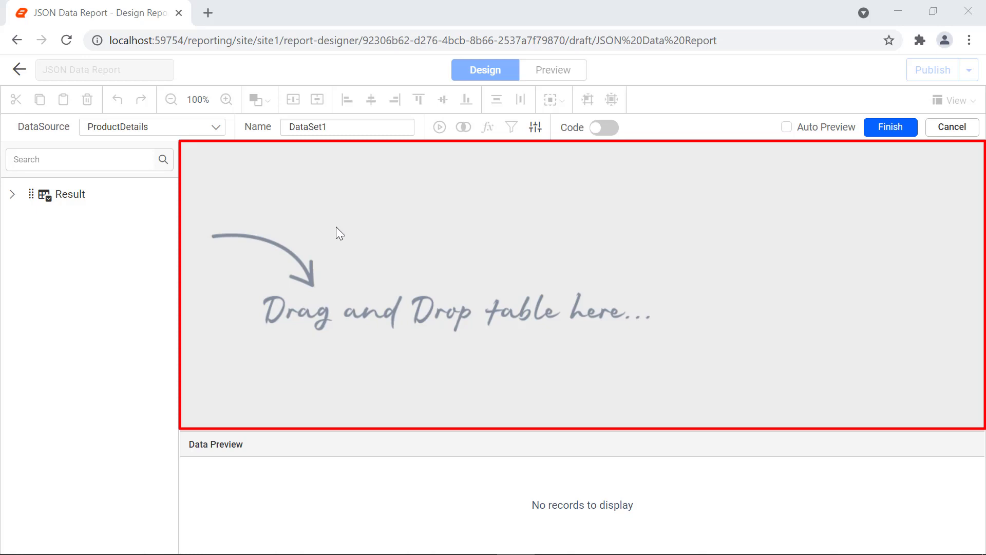
Step: Name the dataset Products, add the Result table, preview its 9 records, and finish
double_click(330, 126)
text(Products)
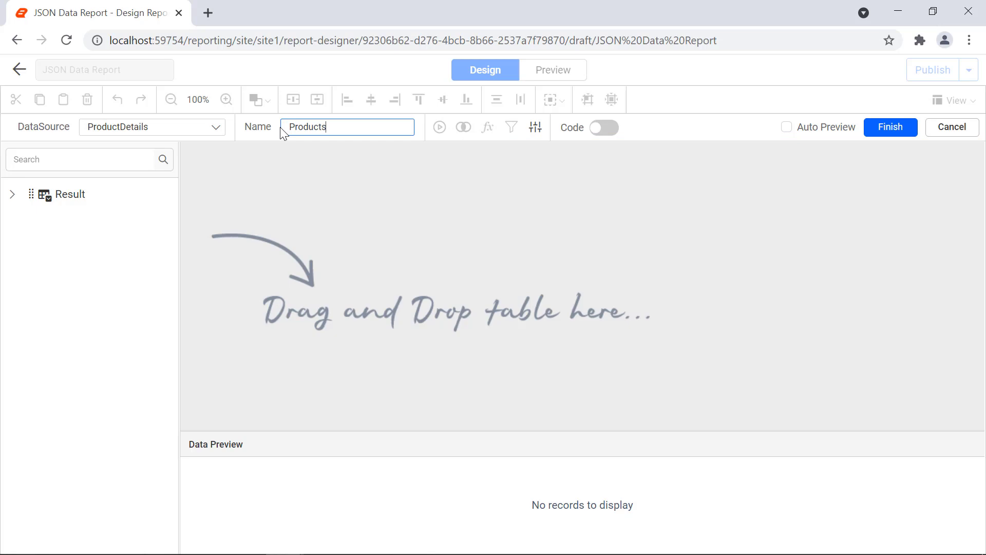
drag(64, 200, 347, 193)
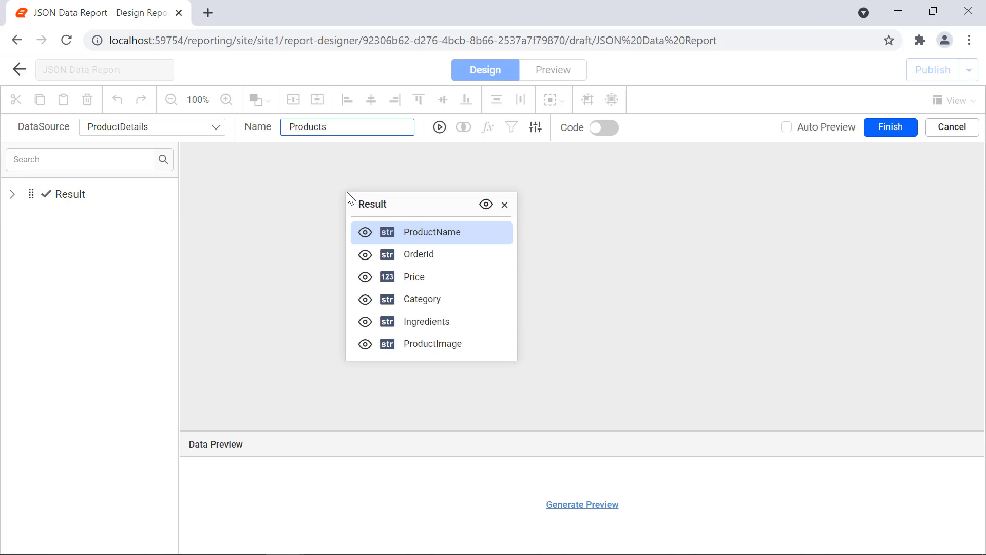
click(592, 505)
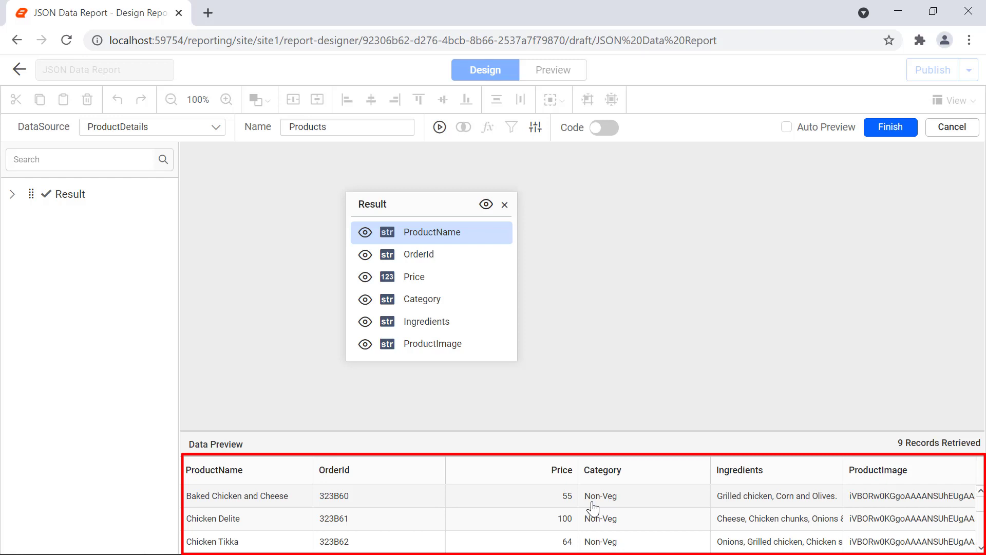
click(887, 128)
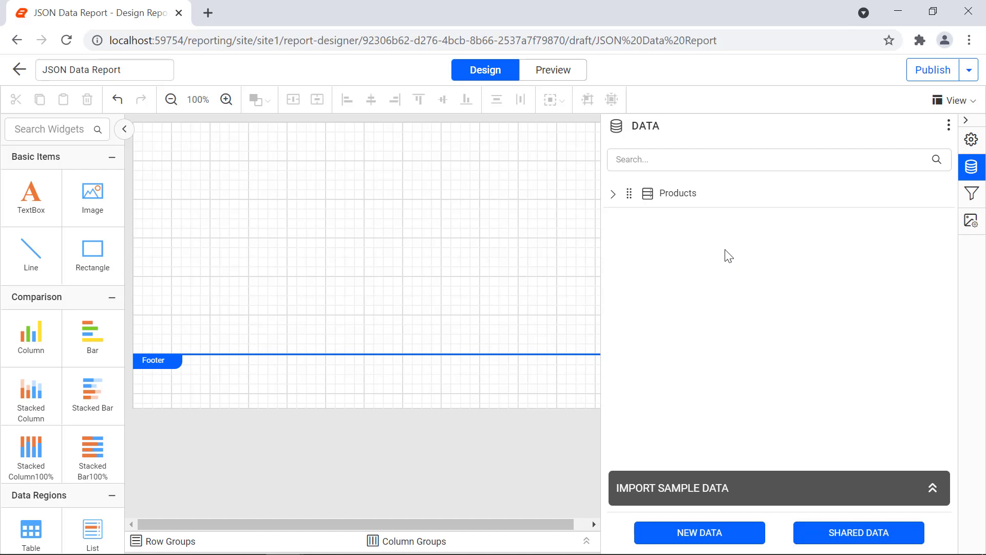
Step: Expand the Products dataset in the DATA panel to review its fields
click(613, 196)
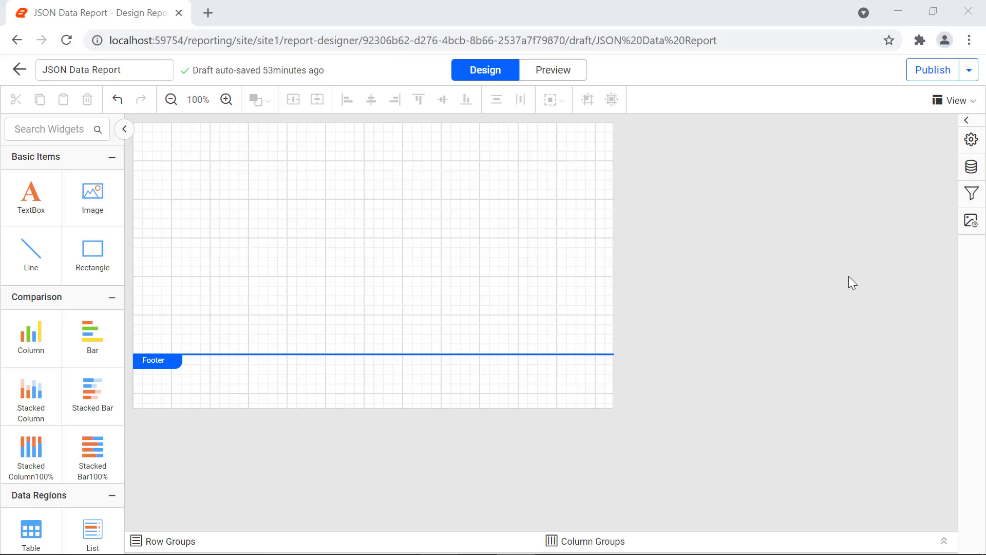
Step: Add another JSON data source named UserDetails
click(966, 175)
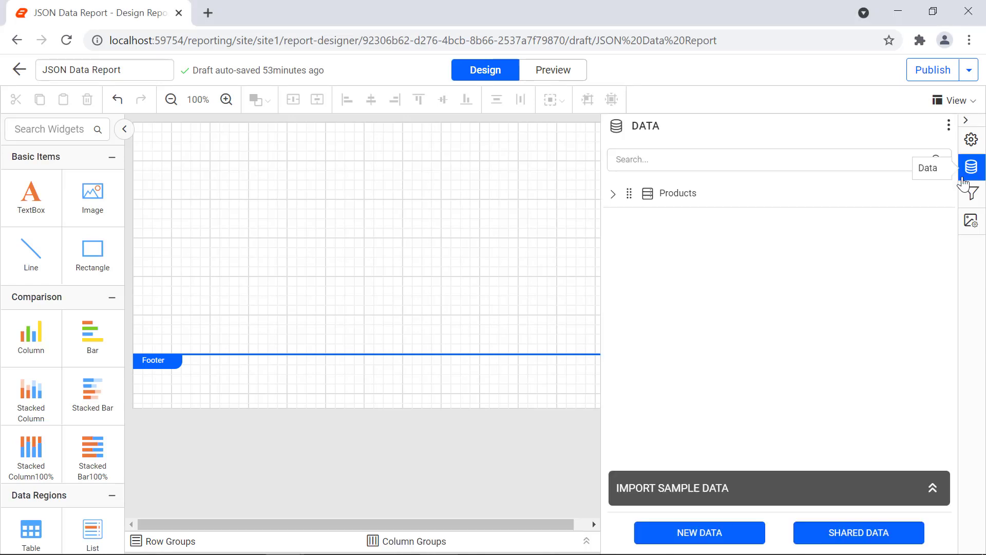
click(732, 538)
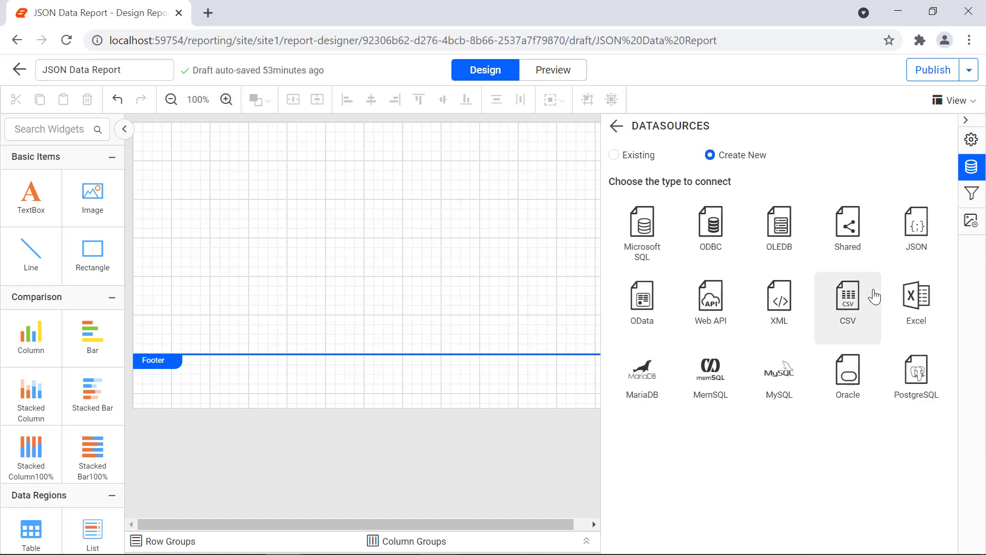
click(904, 251)
double_click(752, 172)
text(UserDetails)
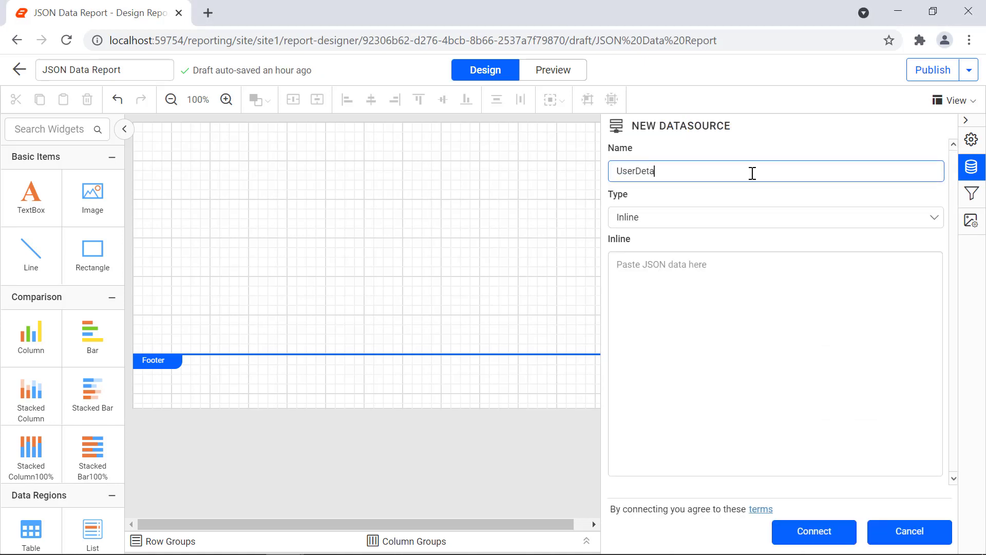
Step: Paste the ten user records as inline JSON and connect UserDetails
click(922, 245)
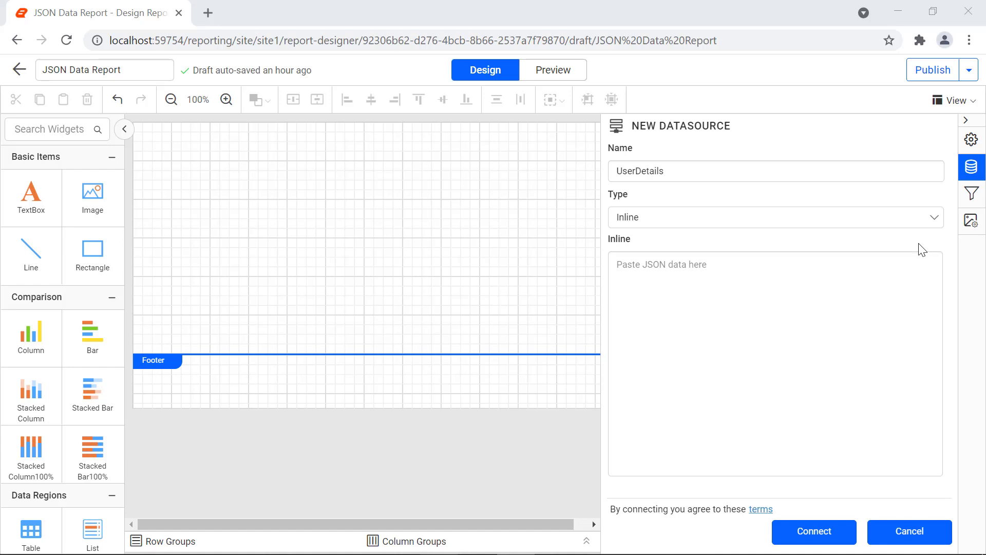
click(908, 296)
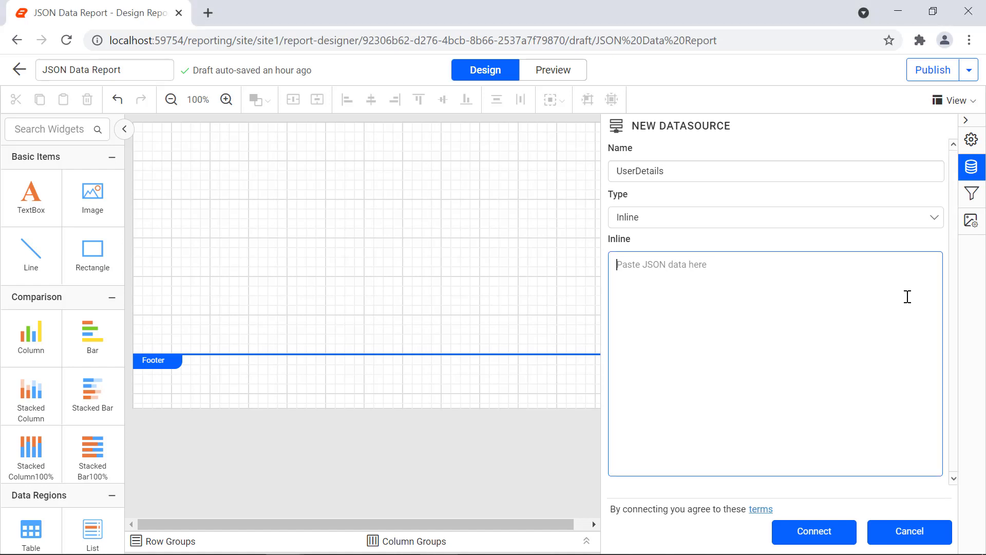
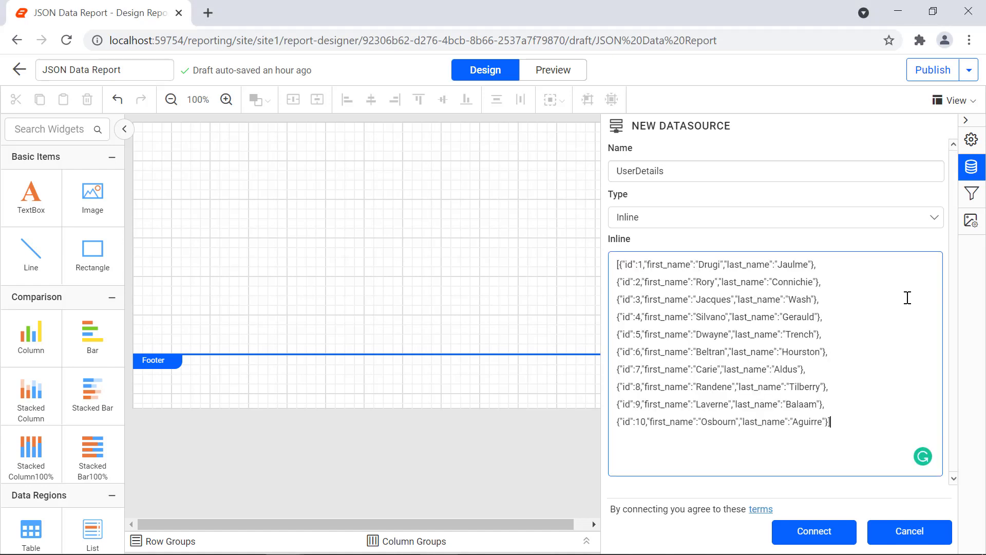
click(839, 533)
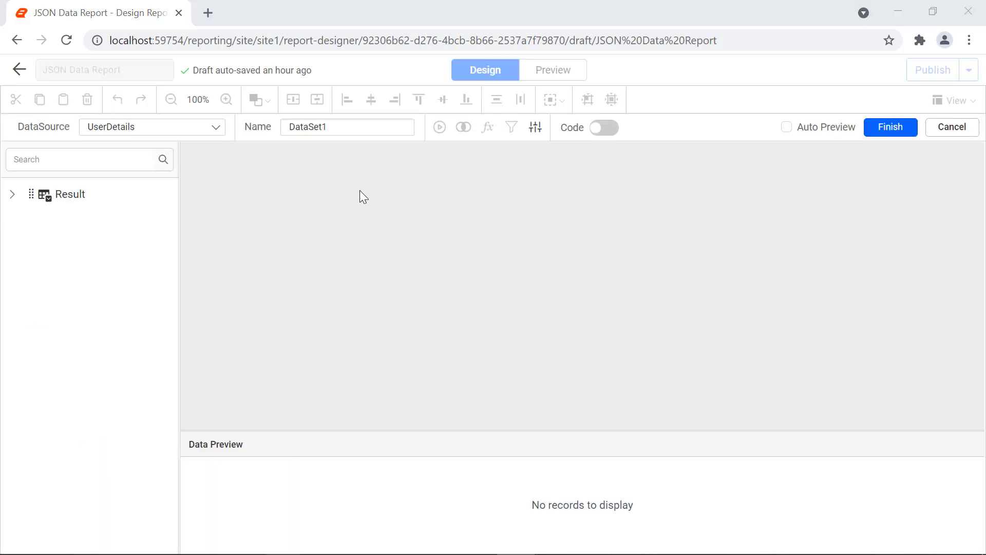
Step: Name the dataset Users, add the Result table, preview its 10 records, and finish
click(350, 129)
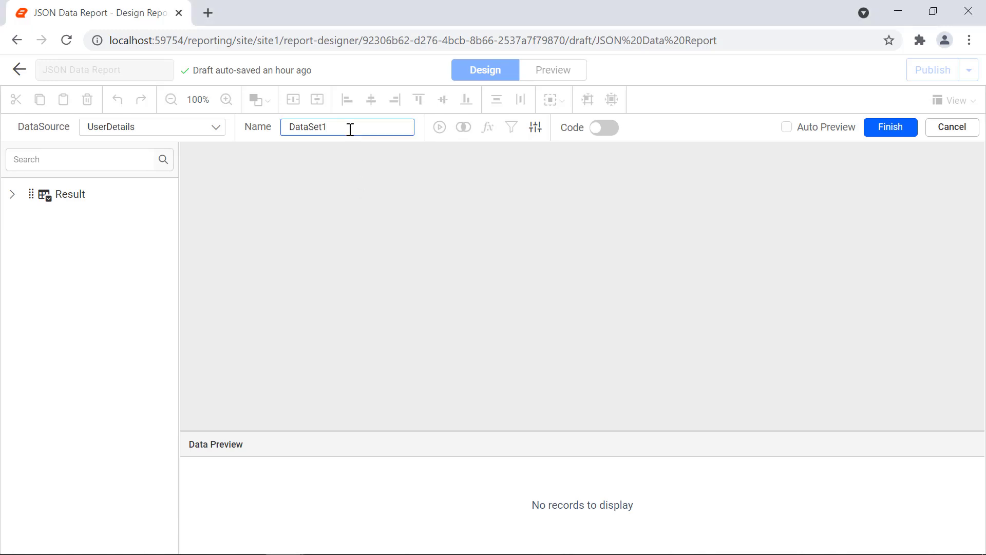
double_click(350, 129)
text(Users)
drag(63, 200, 267, 193)
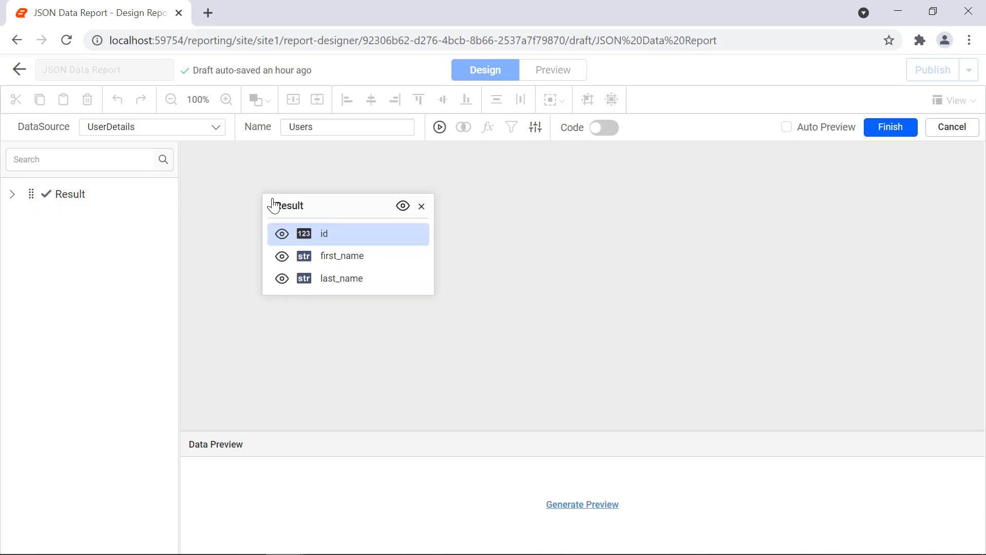
click(572, 502)
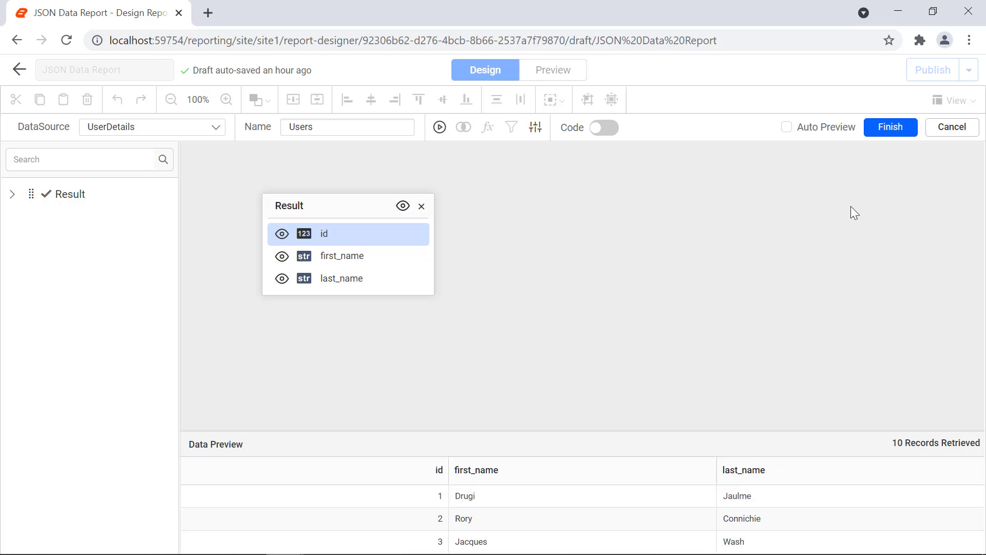
click(881, 134)
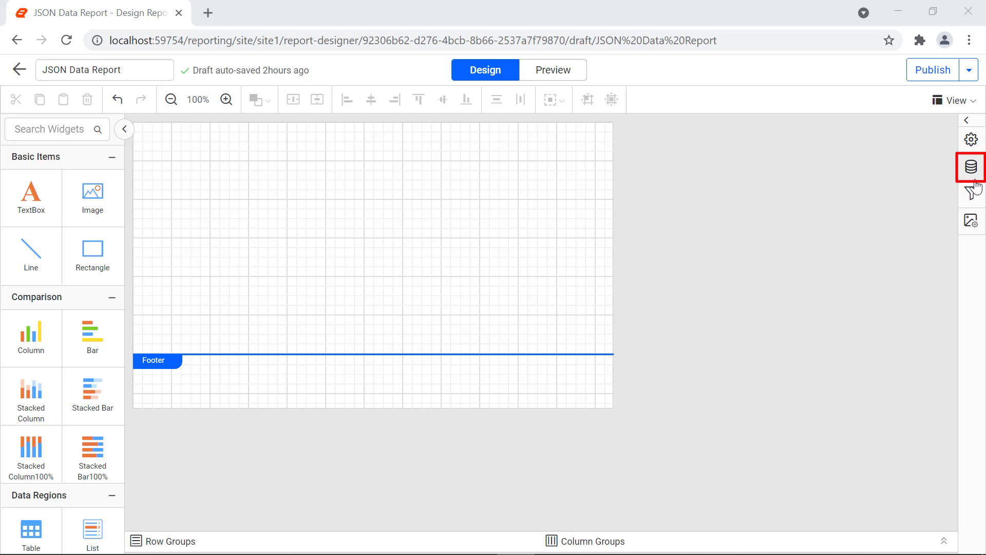
Step: Add a third JSON data source named EmployeeDetails
click(974, 178)
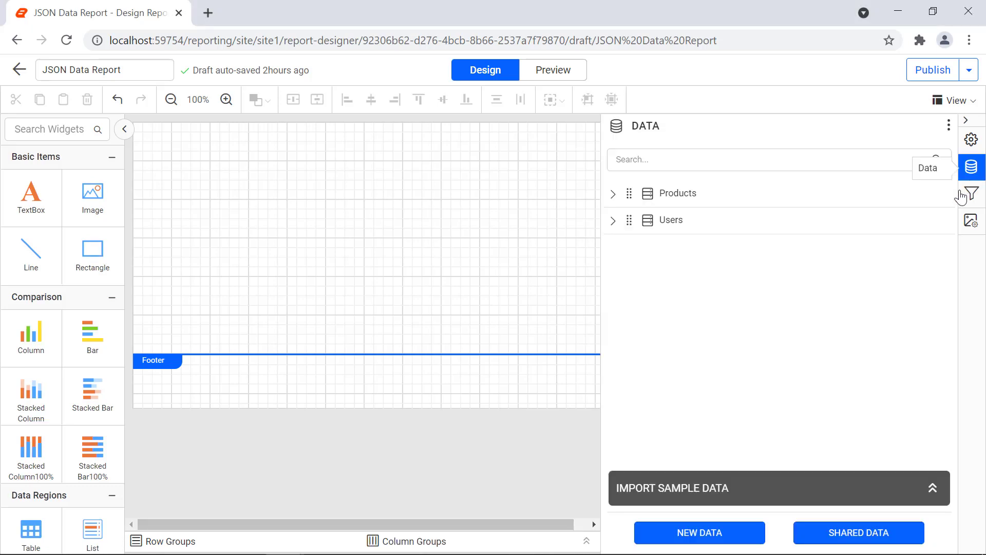
click(722, 535)
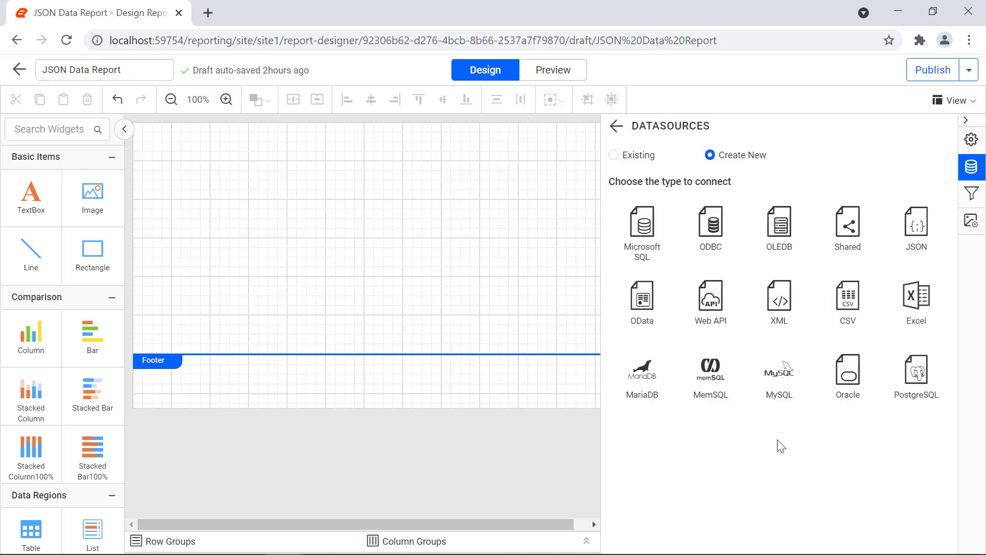
click(908, 249)
click(836, 173)
key(ctrl+a)
text(EmployeeDetails)
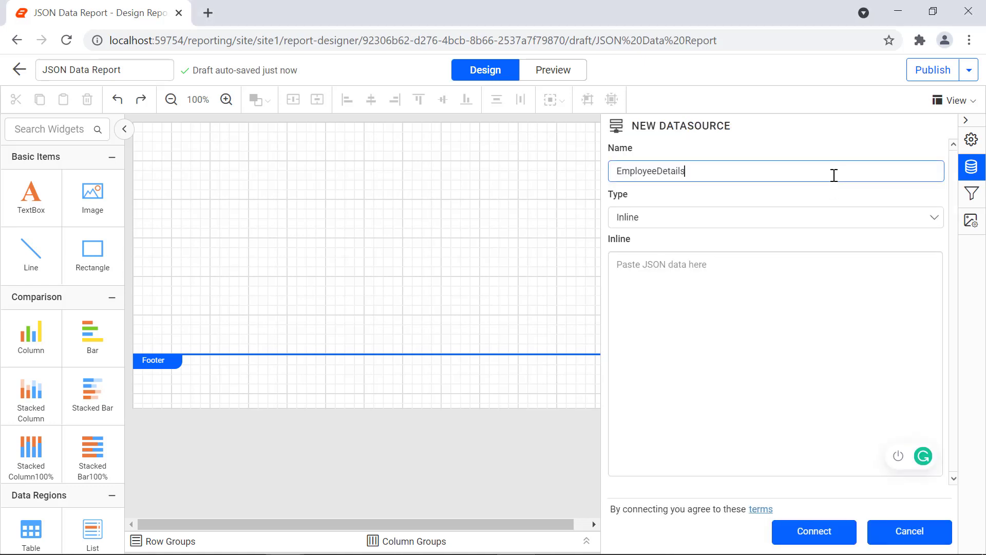
Step: Set its type to External, paste the Employee-Details.json URL, and connect
click(881, 228)
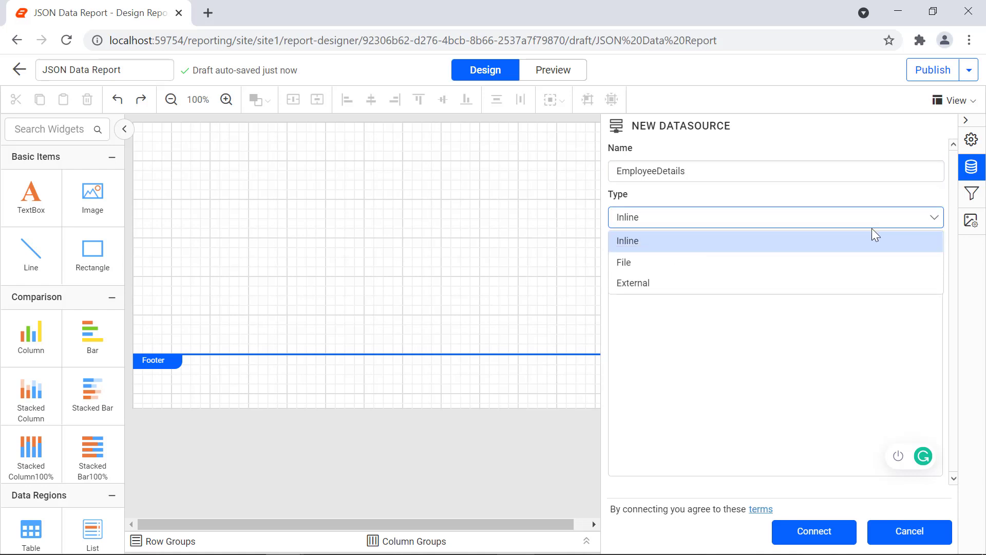
click(851, 282)
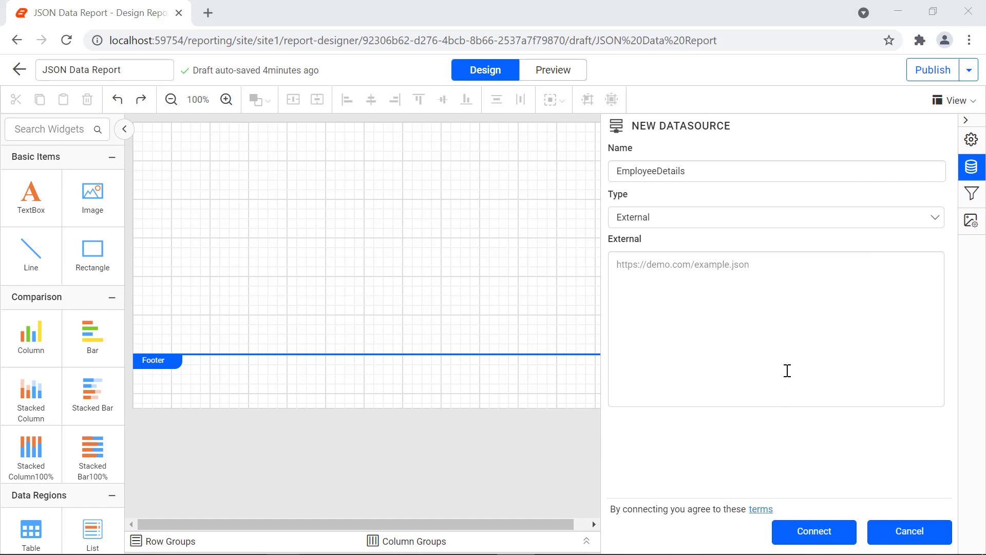
click(787, 368)
text(https://raw.githubusercontent.com/boldreports/resources/master/video-tutorial/data/Employee-Details.json)
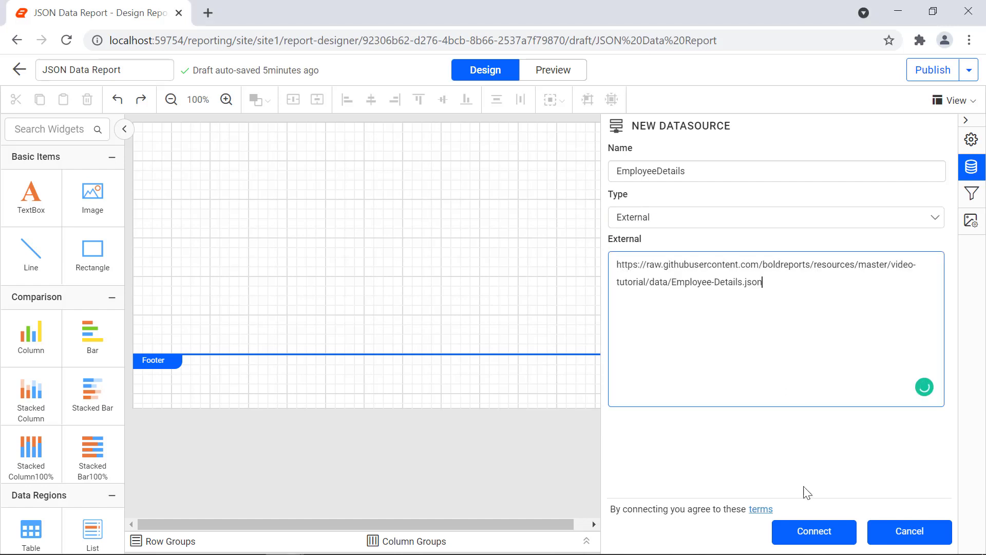
click(814, 531)
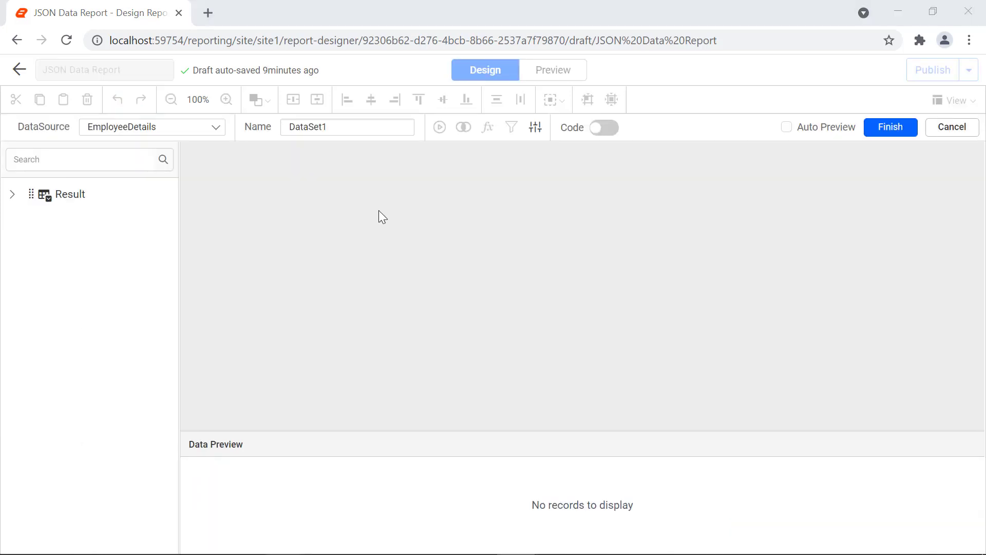
Step: Name the dataset Employees, add the Result table, preview its 10 records, and finish
click(365, 125)
double_click(365, 125)
text(Employees)
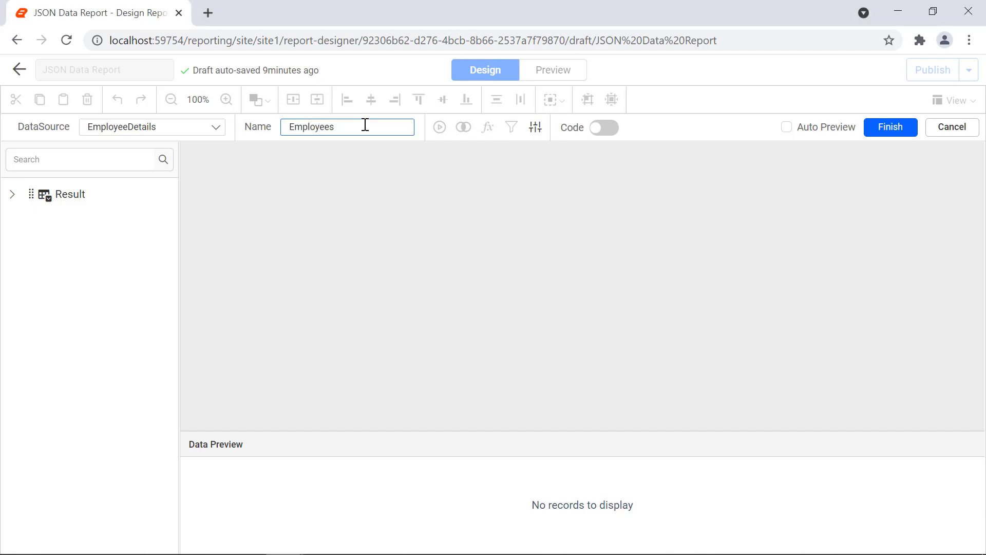
drag(72, 198, 281, 196)
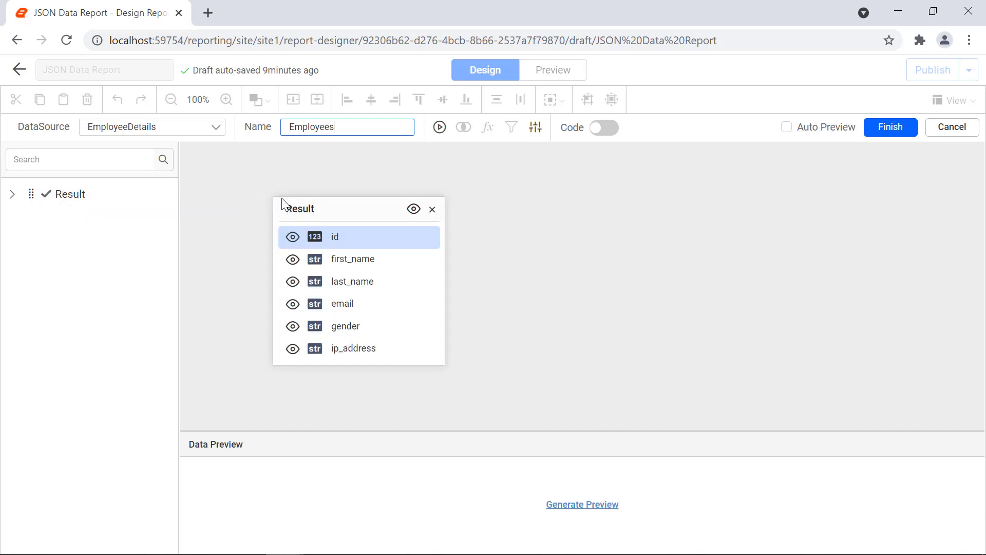
click(554, 509)
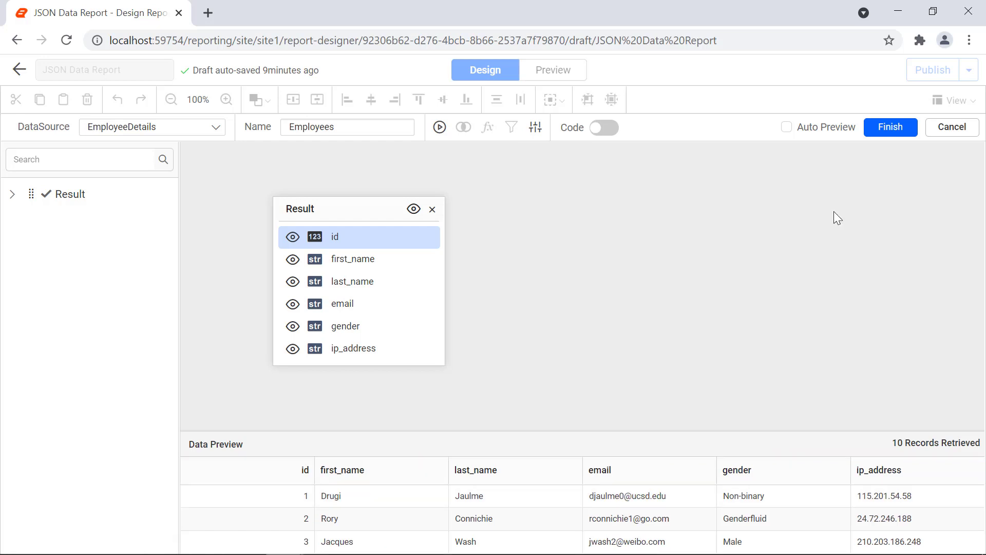
click(881, 130)
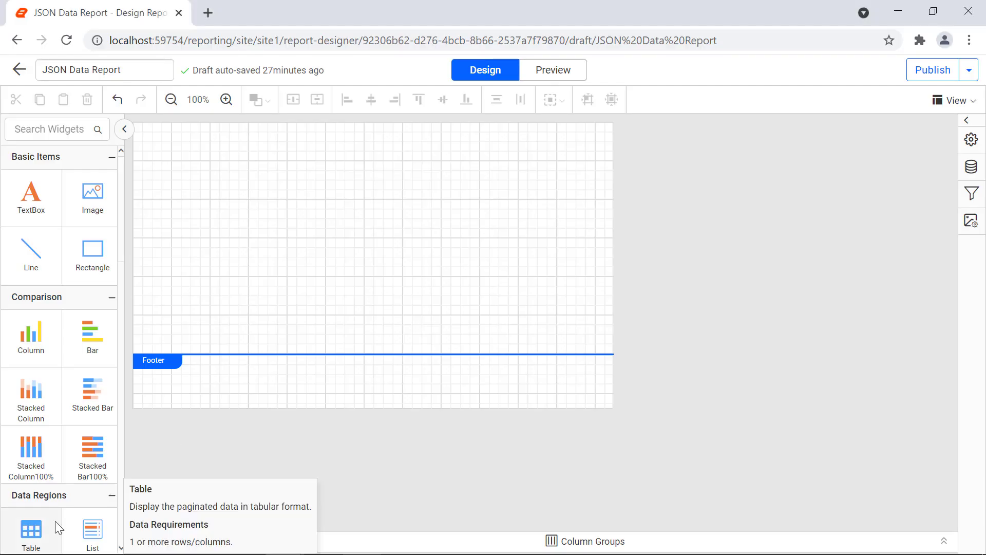
Step: Place a table at the top of the report body and insert a fifth column to the right
drag(57, 528, 154, 140)
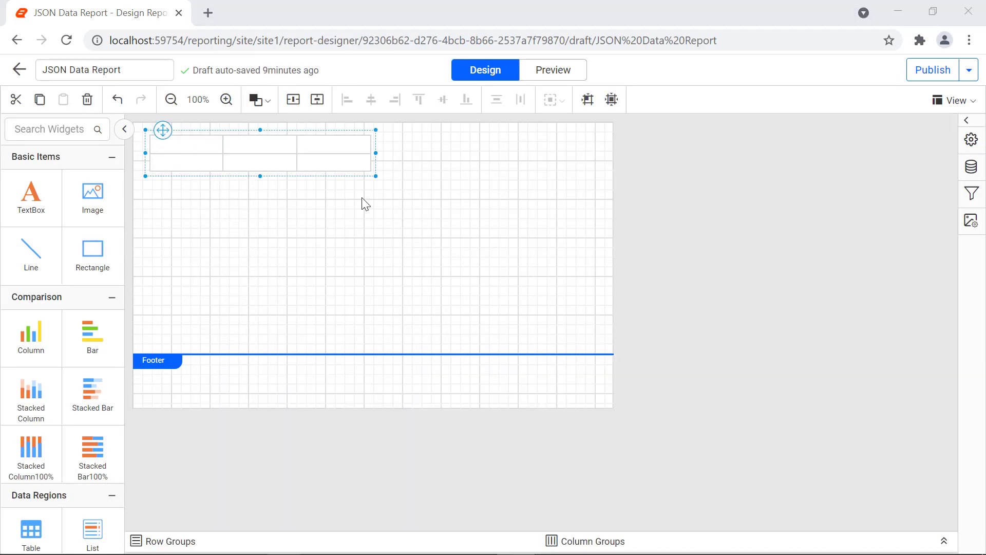
click(352, 141)
right_click(346, 136)
click(488, 171)
right_click(425, 128)
mouse_move(473, 146)
click(577, 163)
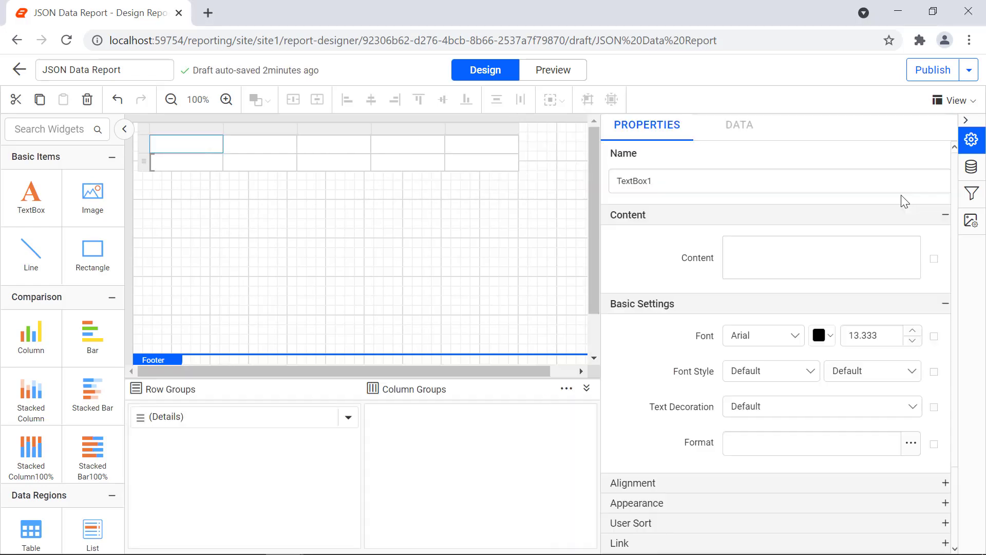
Step: Enter the headers Product Name, Order ID, Price, Category and Ingredients
click(770, 246)
text(Product Name)
click(260, 143)
text(Order ID)
click(334, 144)
text(Price)
click(408, 144)
text(Categ)
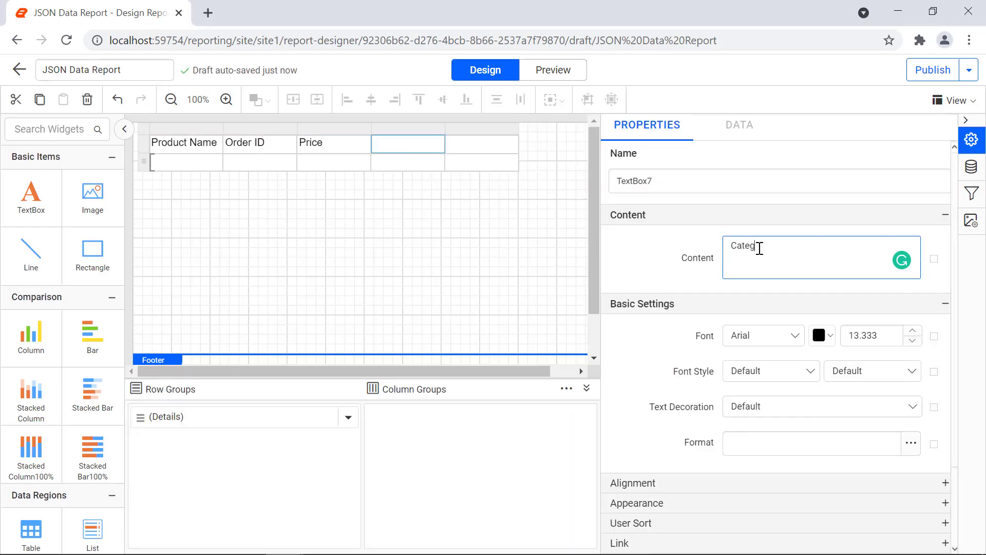
text(ory)
click(481, 144)
click(802, 272)
text(Ingredients)
Step: Format the header row as Segoe UI Bold, centred horizontally and vertically
click(144, 144)
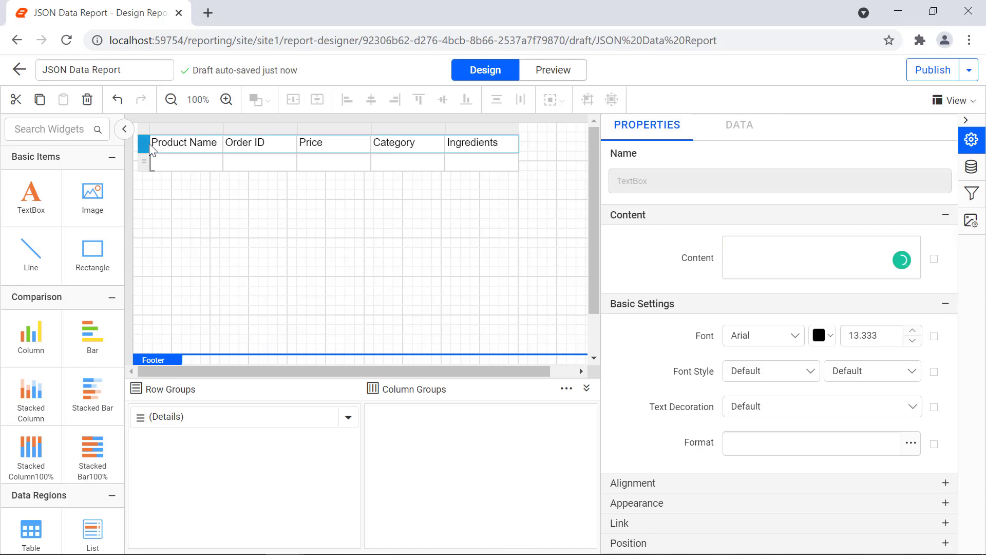
click(795, 335)
scroll(790, 416, down, 15)
click(787, 417)
click(913, 371)
click(873, 437)
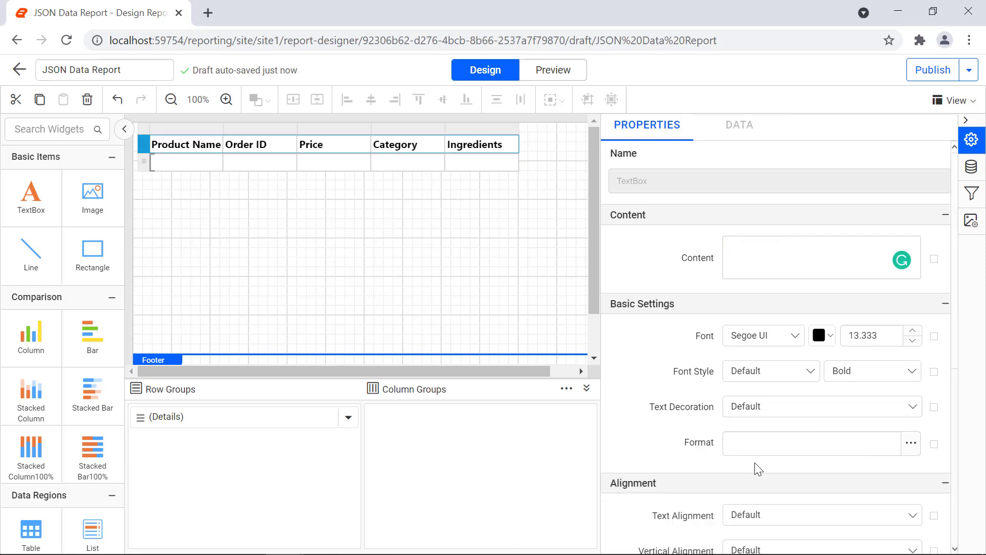
scroll(758, 469, down, 3)
click(822, 383)
click(770, 437)
click(822, 419)
Step: Fill the detail cells with ProductName, OrderId, Price, Category and Ingredients fields
click(781, 454)
click(214, 161)
click(260, 238)
click(289, 161)
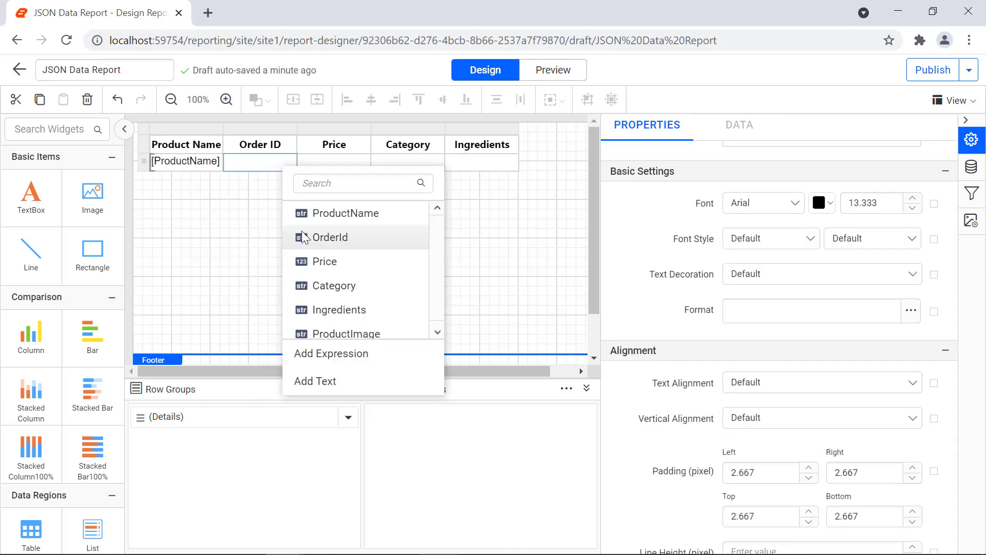
click(304, 237)
click(363, 161)
click(395, 261)
click(437, 161)
click(465, 285)
click(511, 161)
click(536, 309)
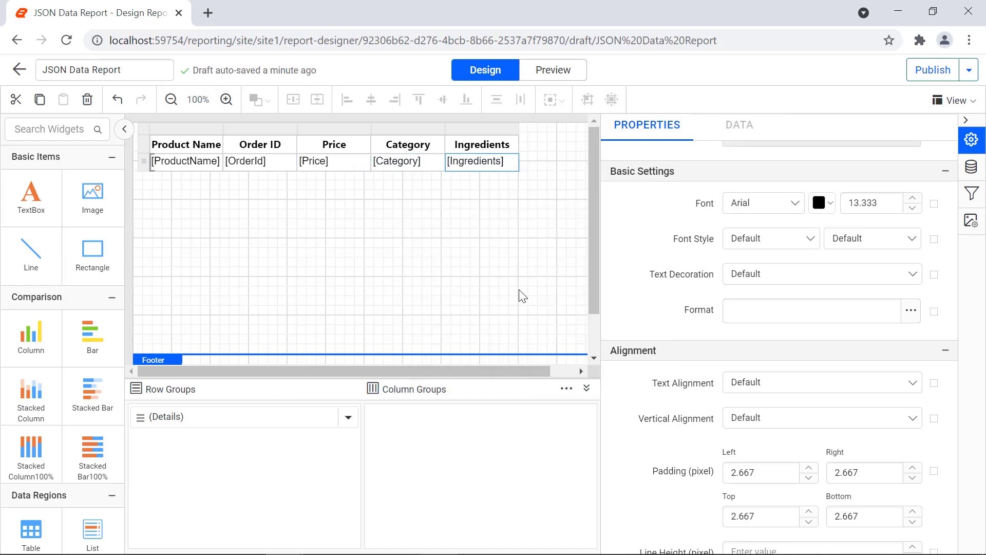
Step: Format the detail row as Segoe UI Symbol, left-aligned and vertically centred
click(143, 161)
click(795, 203)
scroll(789, 291, down, 15)
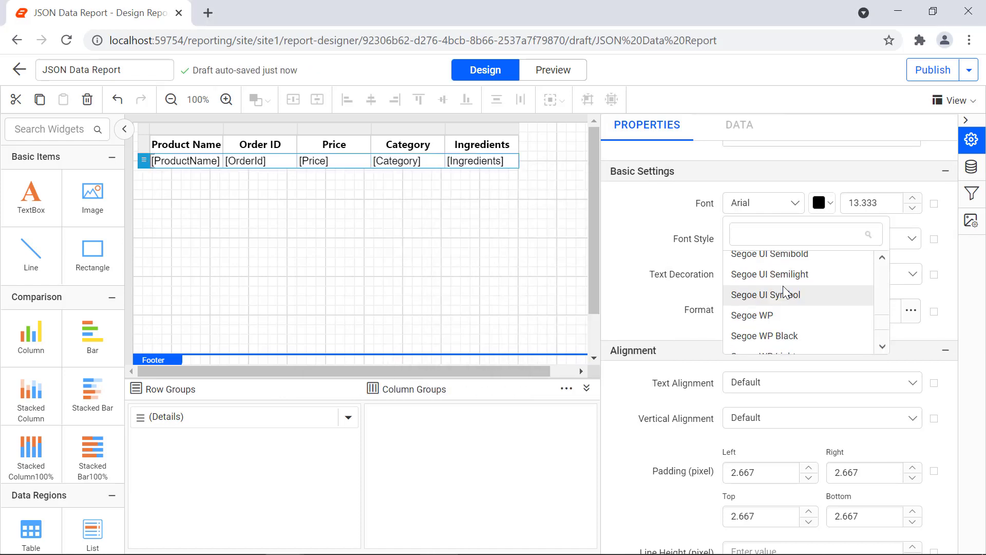
click(784, 294)
click(821, 383)
click(797, 425)
click(822, 418)
click(779, 480)
click(586, 209)
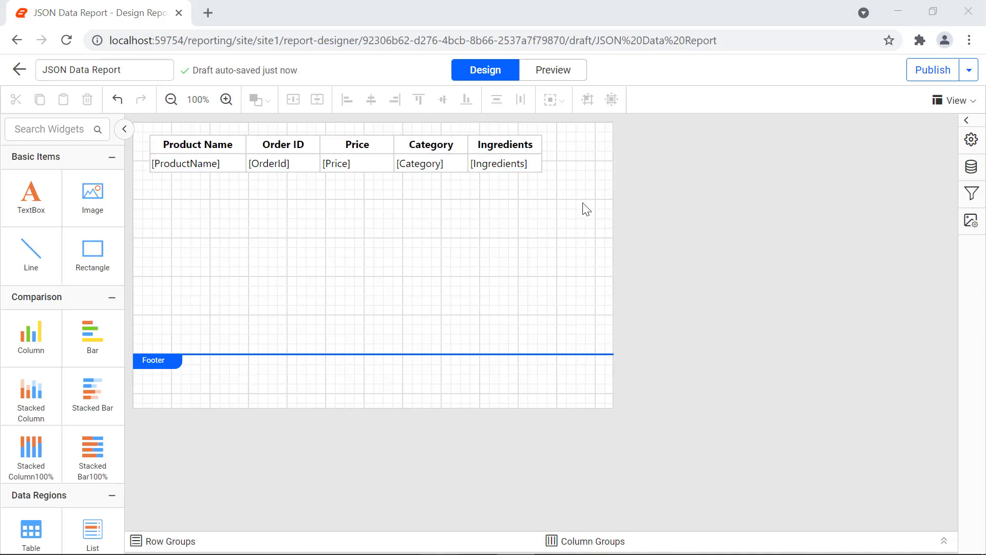
Step: Preview the report to see the product table filled with product rows
click(553, 77)
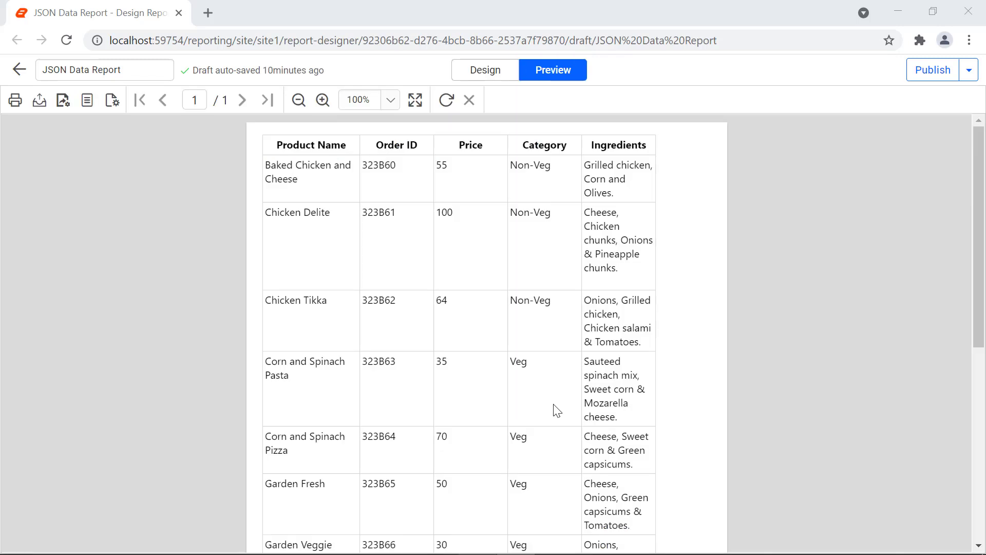